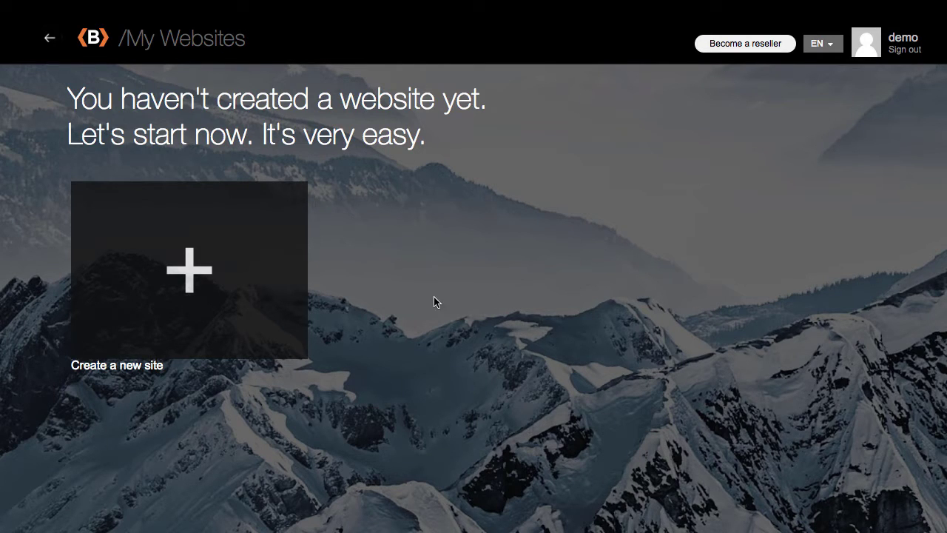
Start a new site from My Websites to bring up the template gallery
click(235, 287)
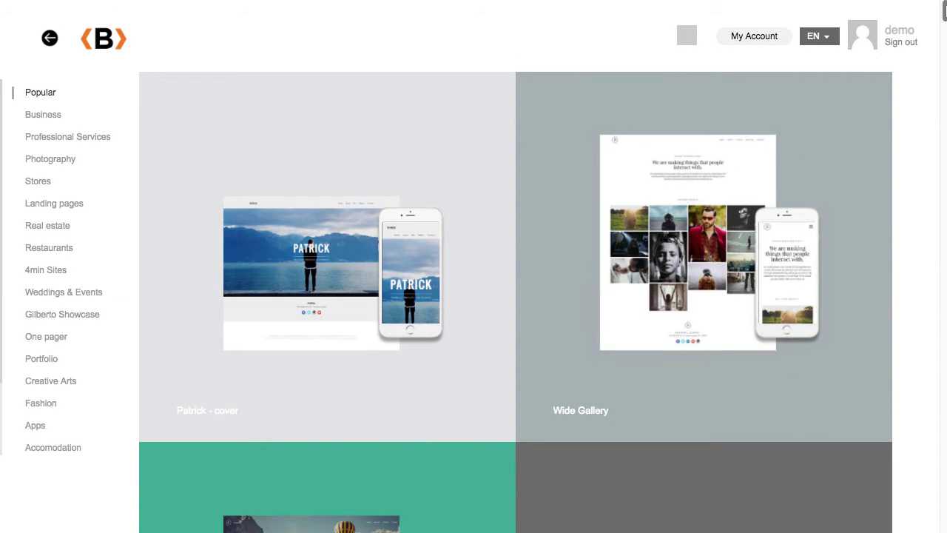
Scroll the Popular templates and preview the Reseller theme
drag(945, 12, 944, 137)
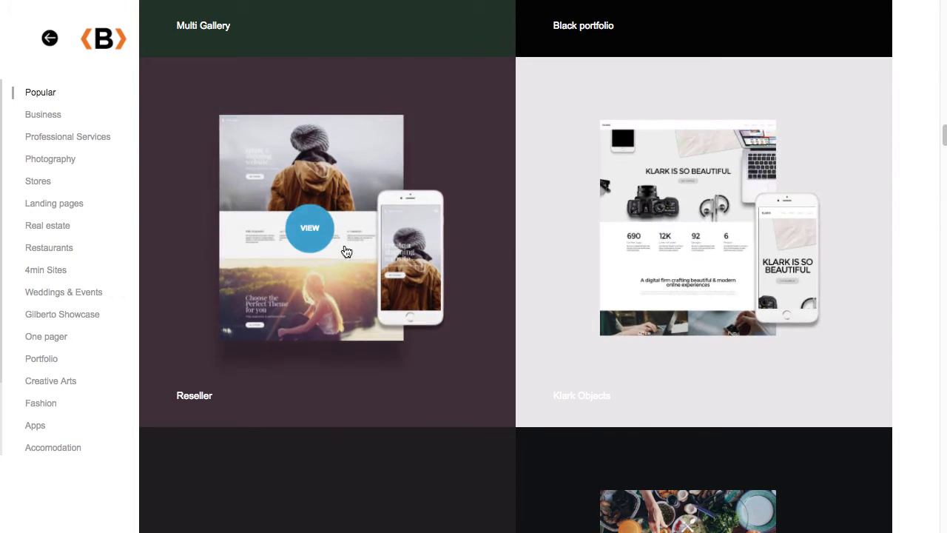
click(312, 235)
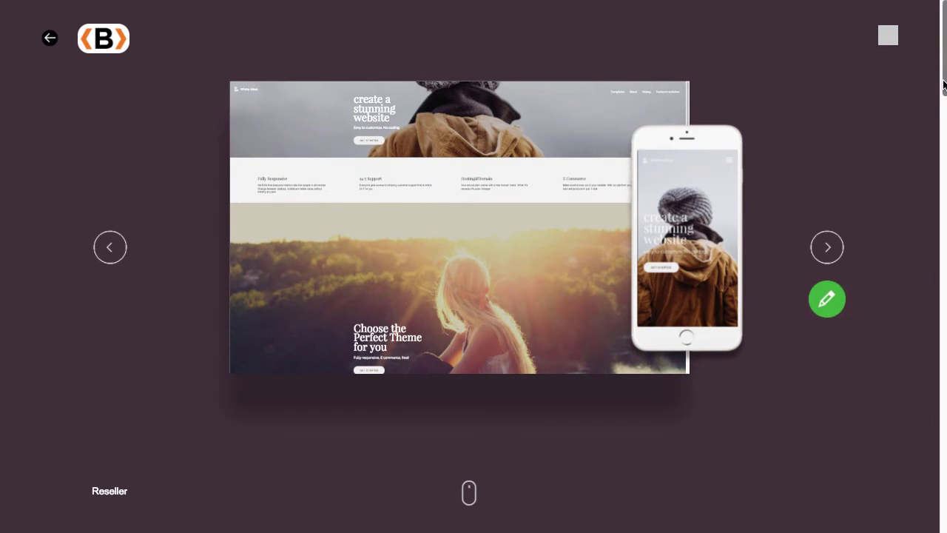
Scroll through the Reseller desktop and mobile layouts, then return to the Popular templates
scroll(945, 86, down, 5)
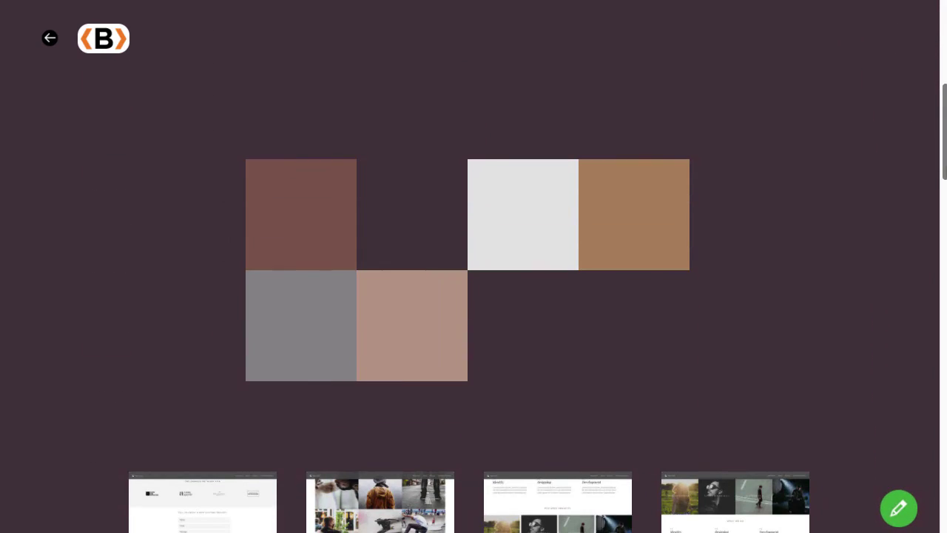
scroll(945, 269, down, 8)
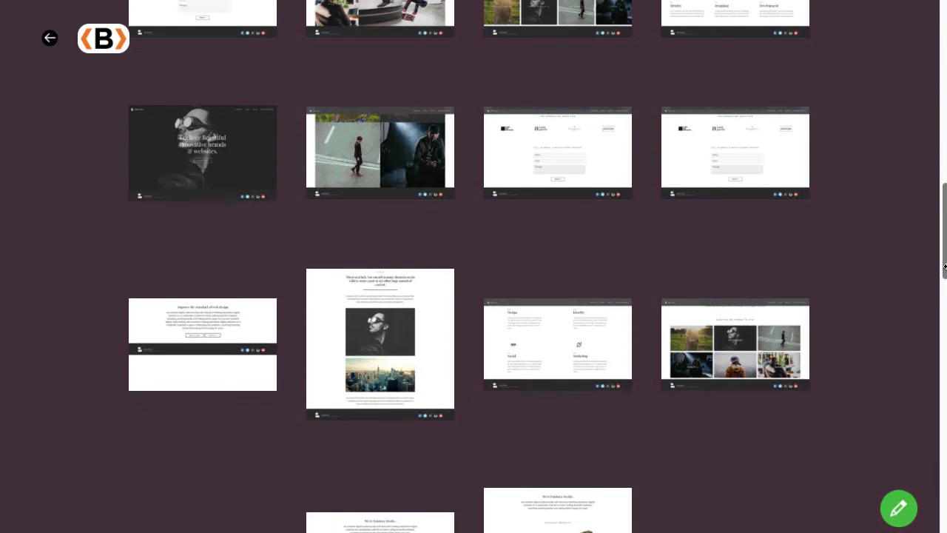
drag(945, 269, 920, 453)
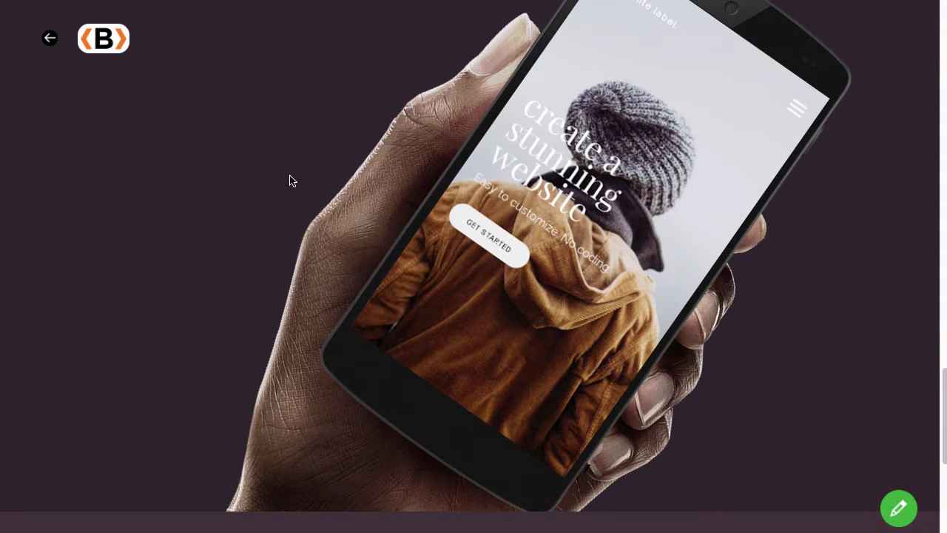
click(50, 37)
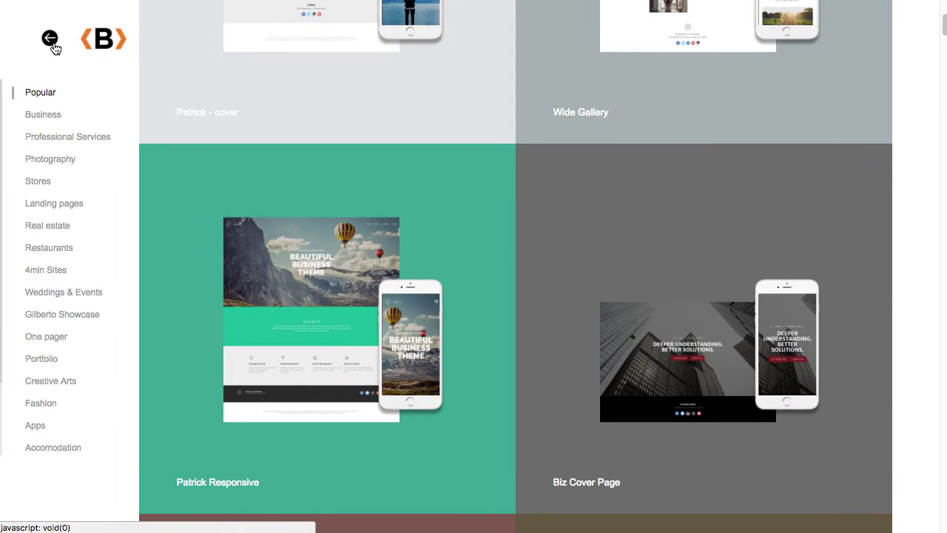
Filter the gallery to Real estate and scroll past sell your home, Real slider and Real deal
click(65, 230)
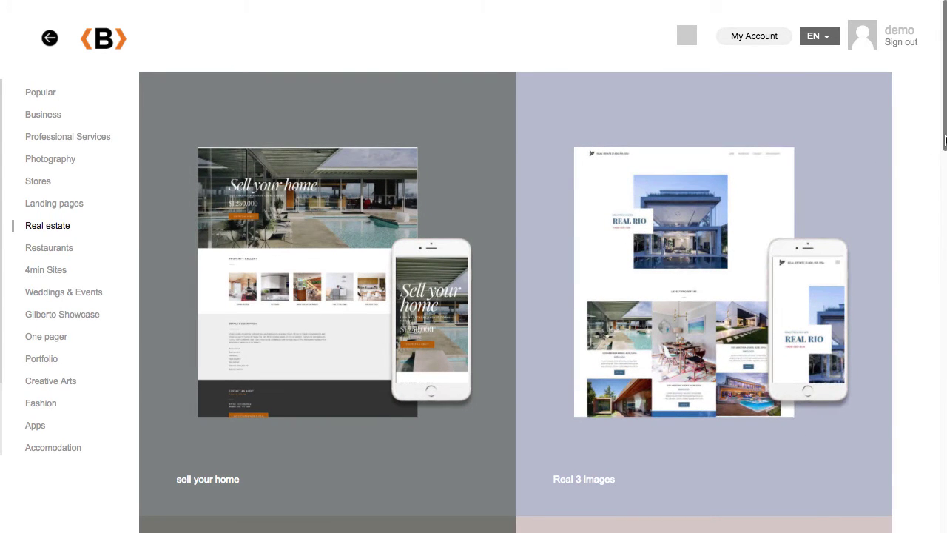
scroll(945, 141, down, 5)
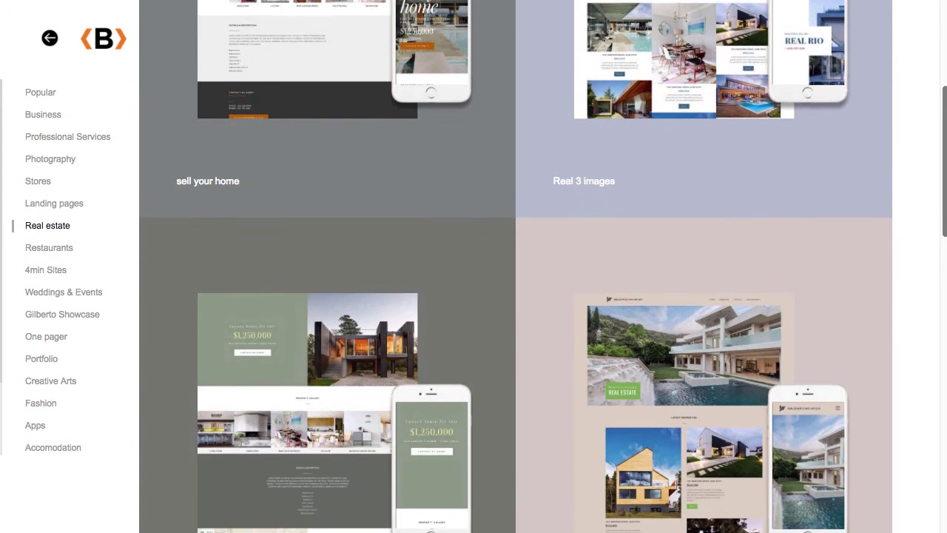
scroll(544, 266, down, 6)
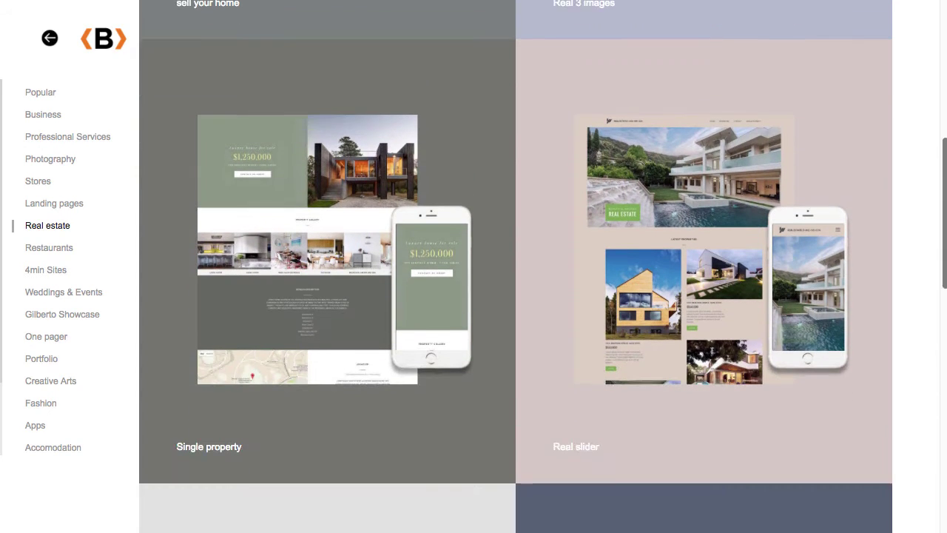
scroll(929, 447, down, 5)
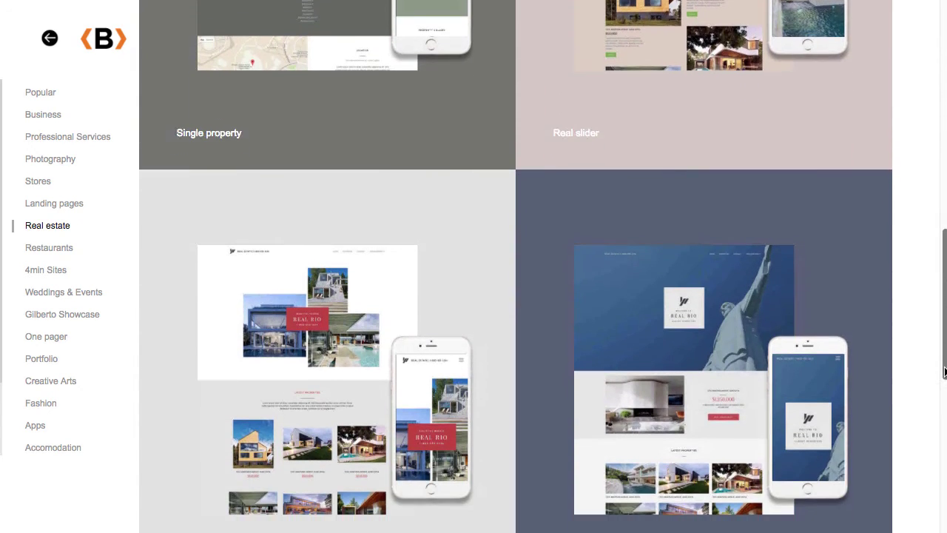
scroll(930, 459, down, 3)
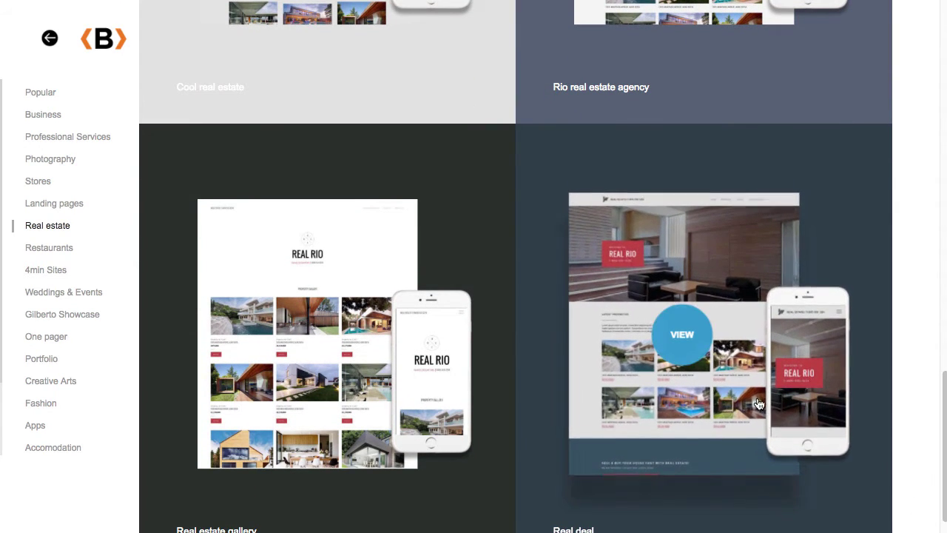
Preview the Real deal theme and open it in the editor
click(682, 334)
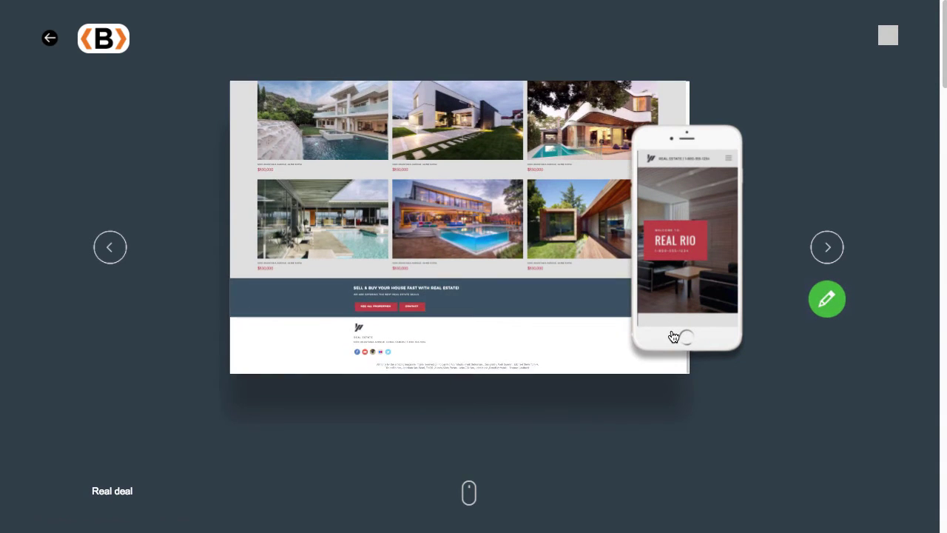
click(826, 304)
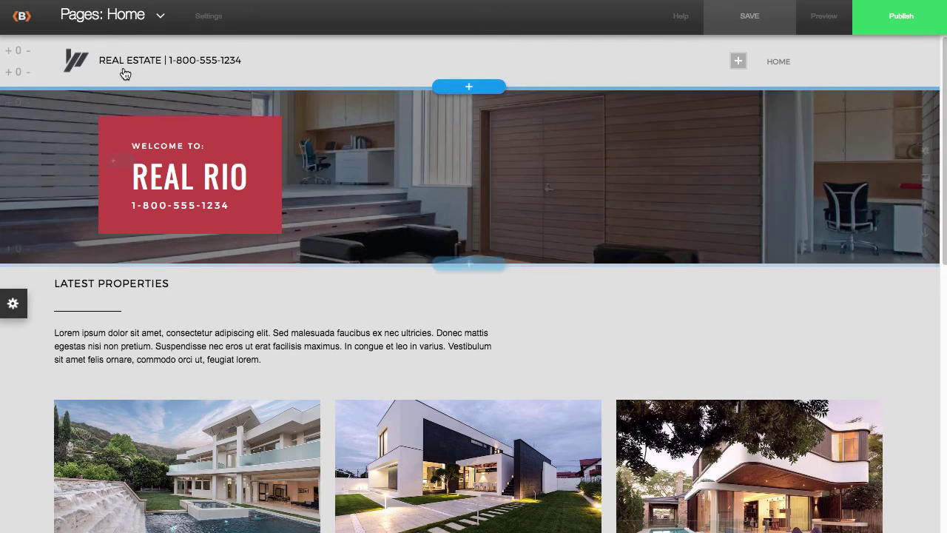
Enlarge the Real Rio header logo by two Resize increments
mouse_move(77, 63)
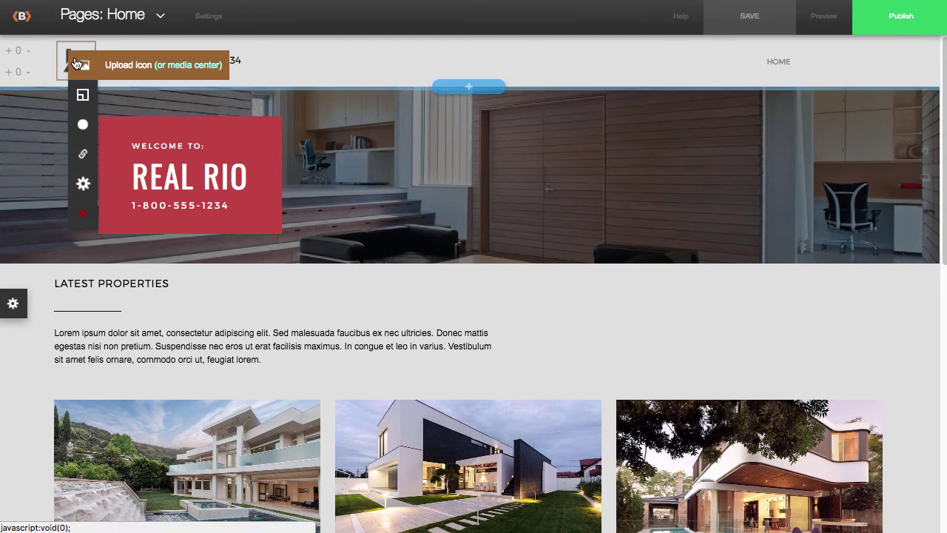
mouse_move(82, 94)
click(156, 95)
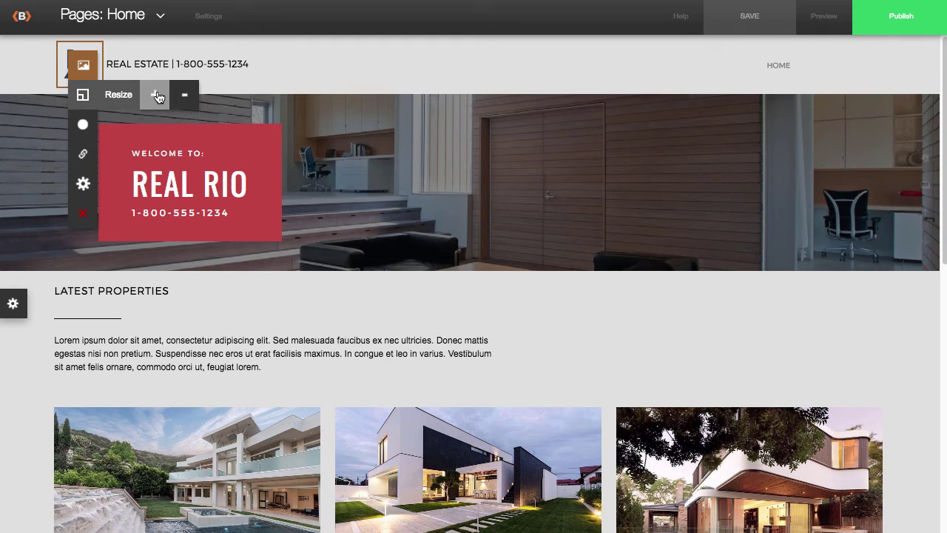
click(158, 96)
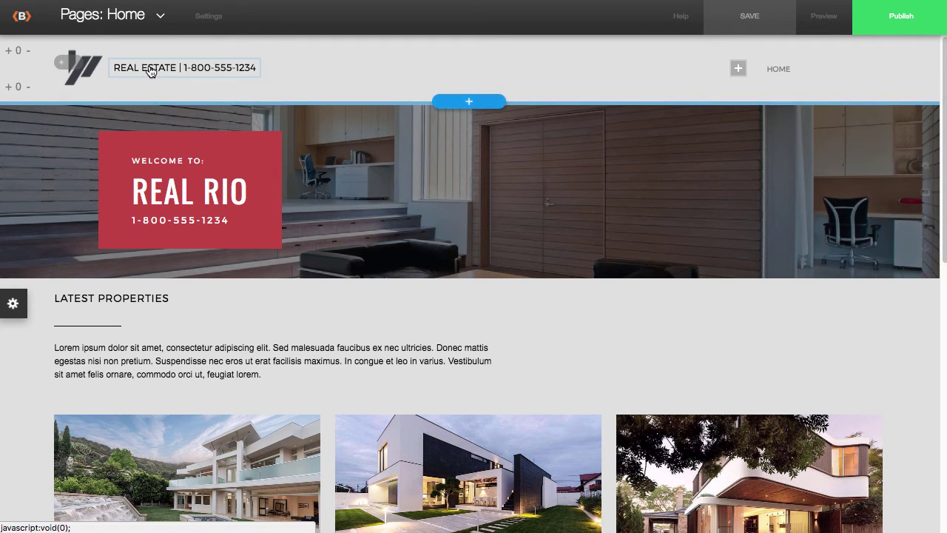
Edit the header title and browse the full list of available fonts
click(178, 75)
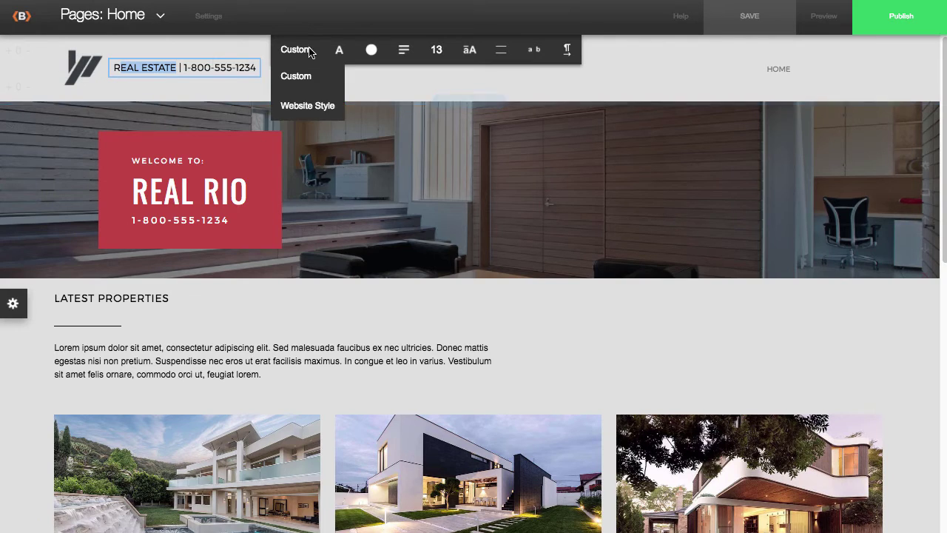
click(335, 49)
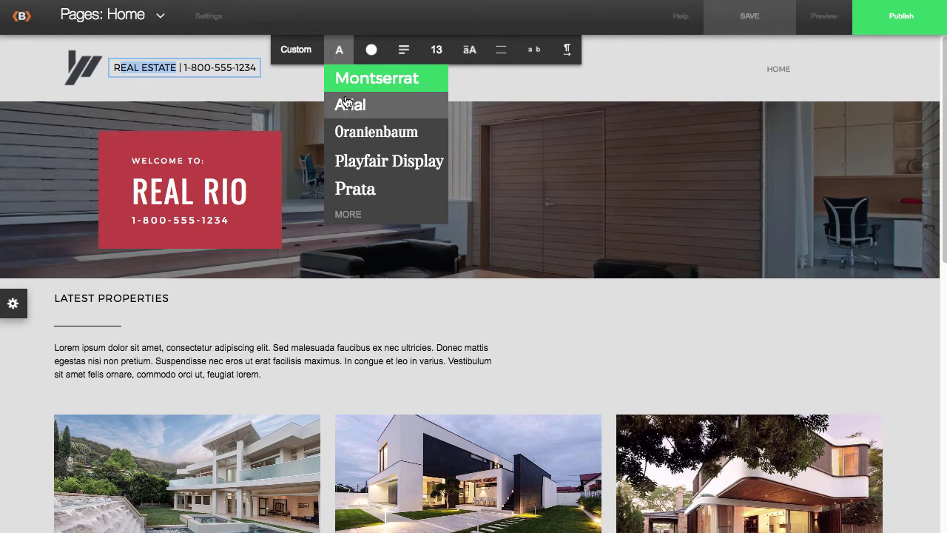
click(355, 214)
scroll(355, 213, down, 5)
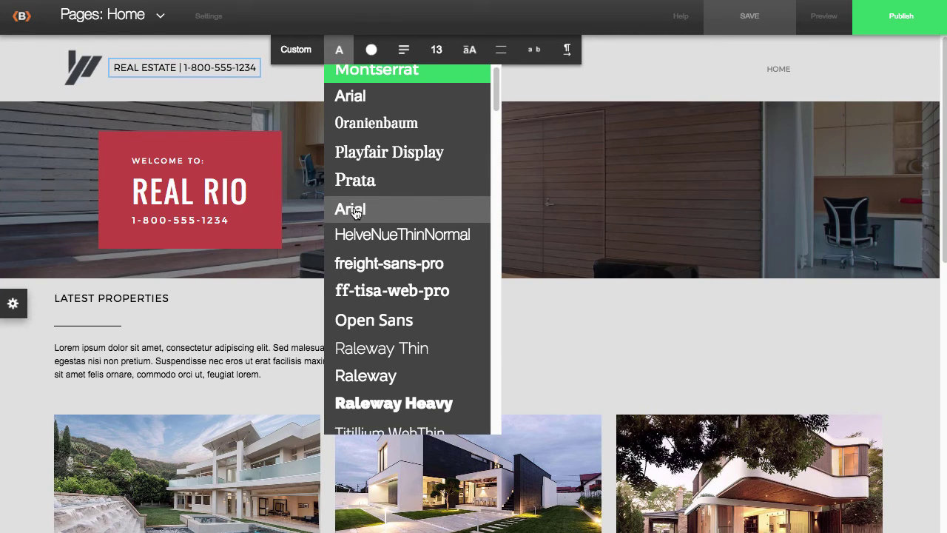
scroll(356, 213, down, 10)
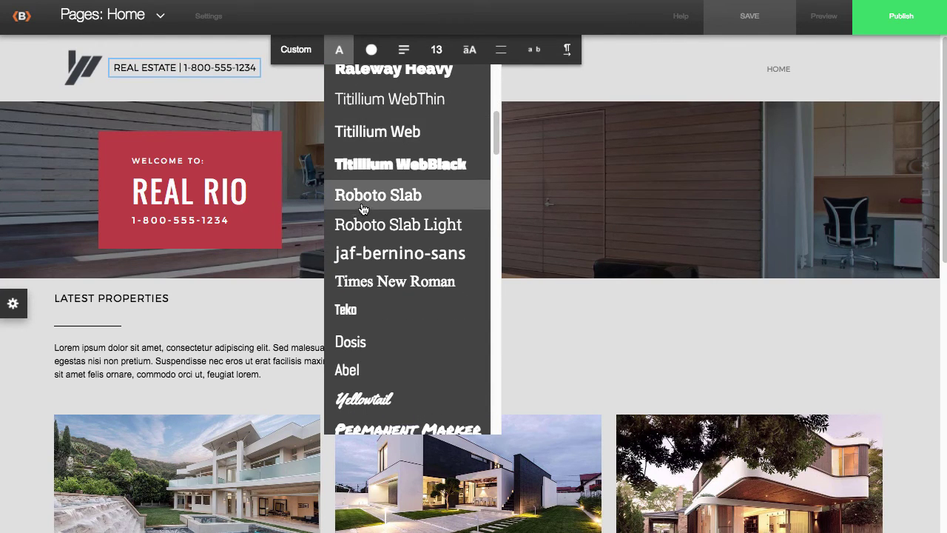
Make the REAL ESTATE header title red and raise its font size from 13 to 21
click(369, 51)
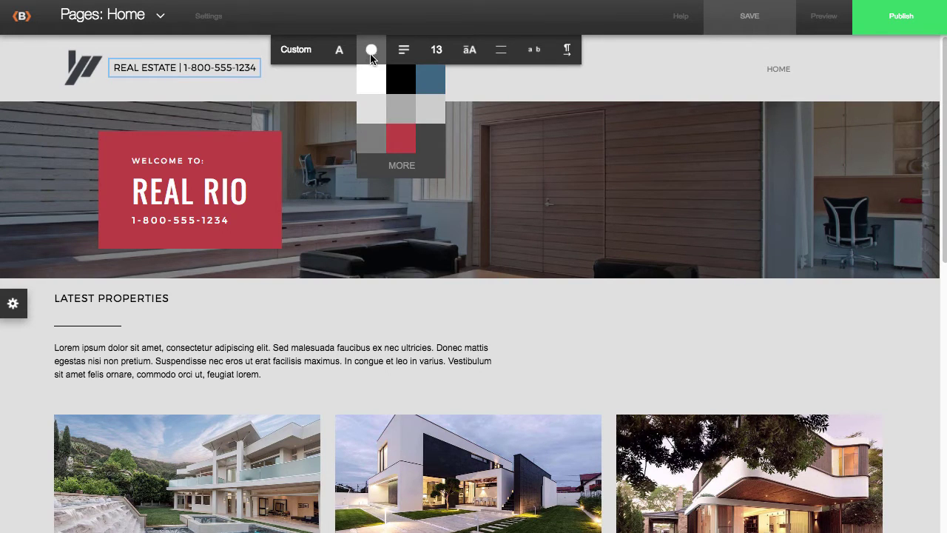
click(406, 68)
click(381, 57)
click(436, 53)
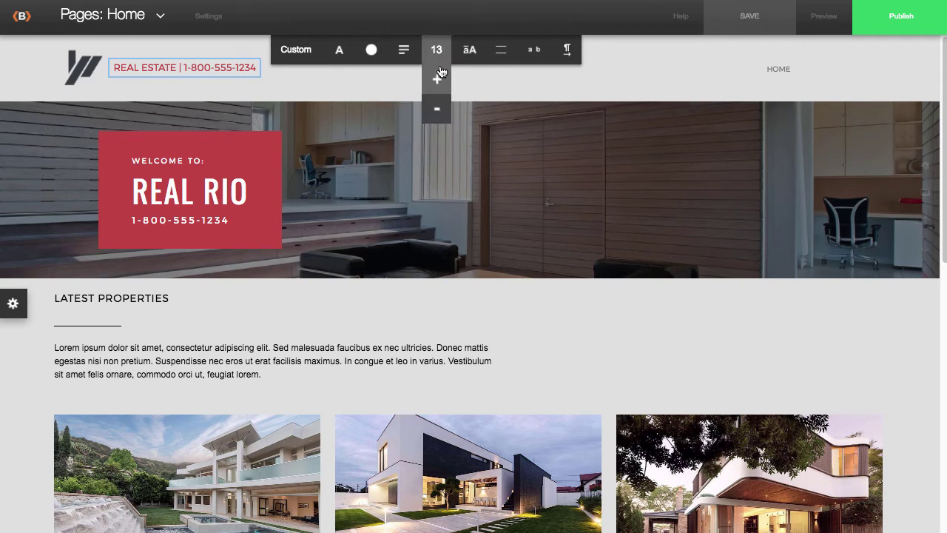
click(437, 79)
click(437, 79)
click(437, 78)
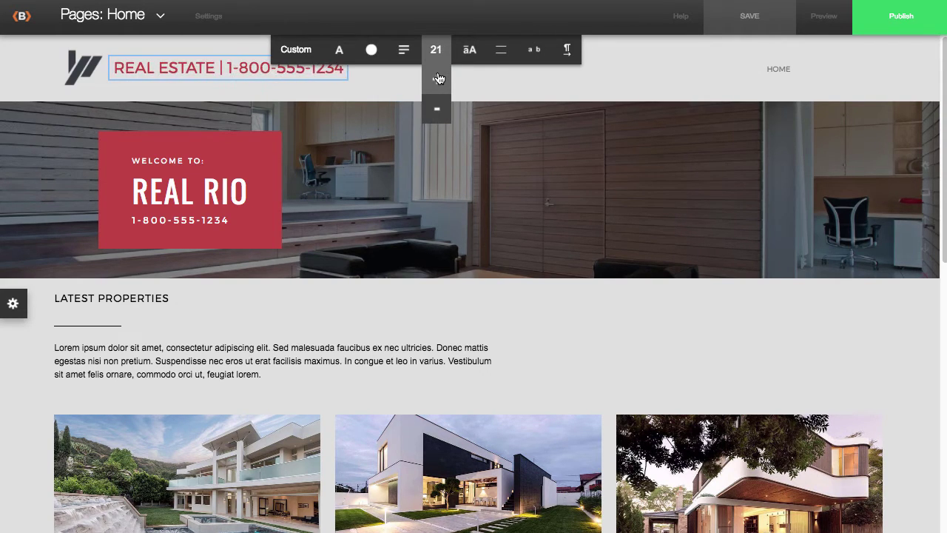
click(111, 173)
click(206, 194)
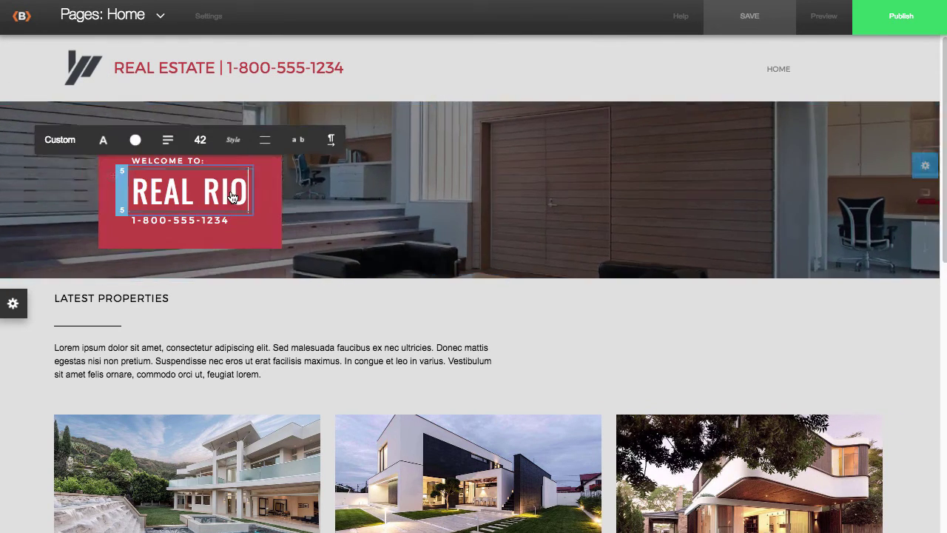
Replace the REAL RIO subtitle with 'Sacramento' and change the hero phone number's last digits
triple_click(232, 196)
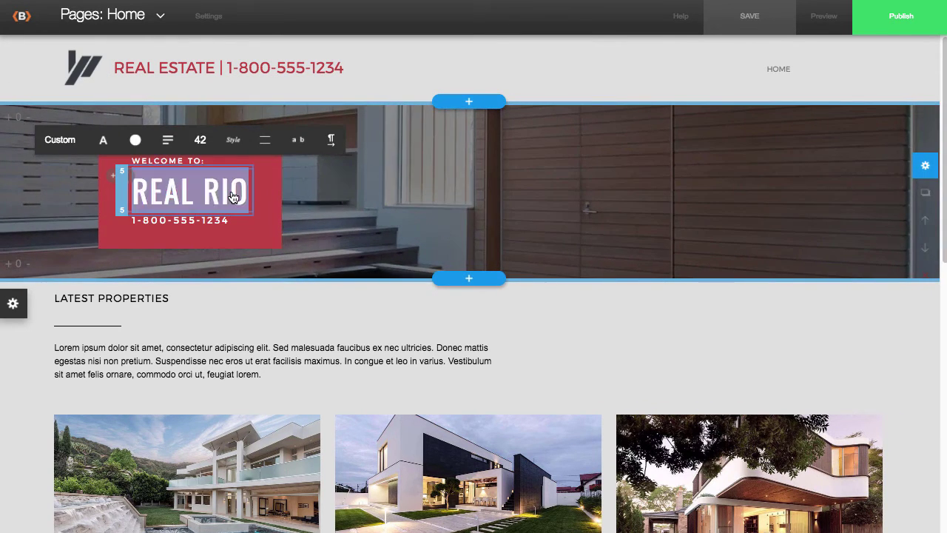
text(Sacramento)
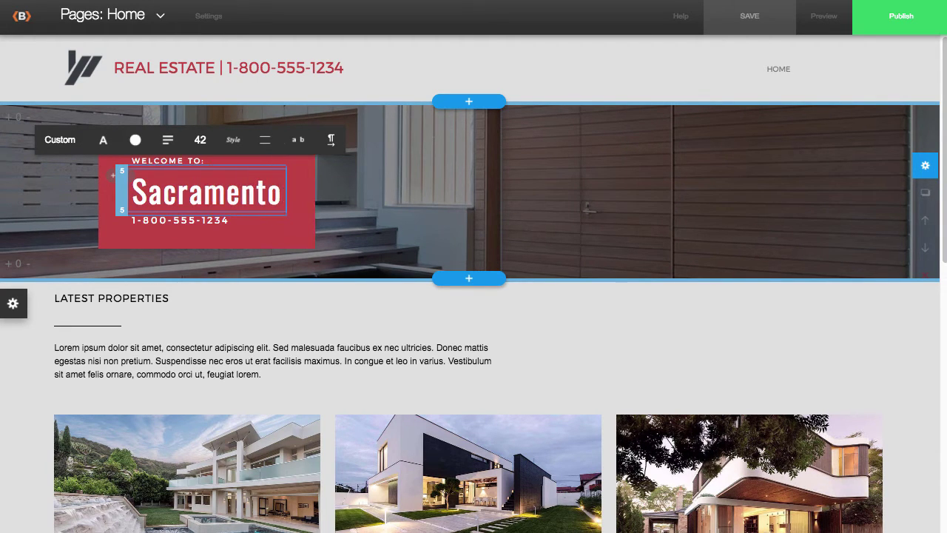
click(213, 224)
click(216, 220)
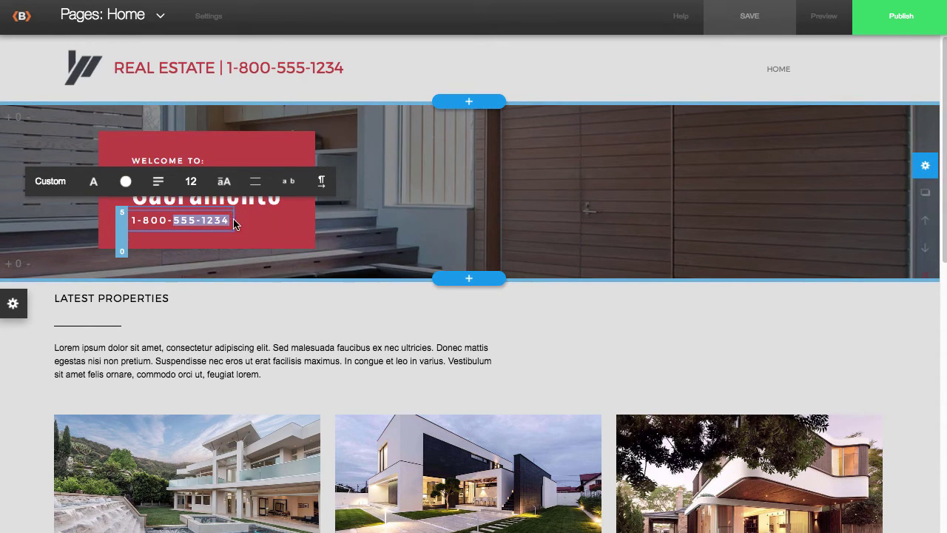
text(446)
Set Depositphotos_69739067_l-2015.jpg as the hero background and drag the hero section taller
click(396, 161)
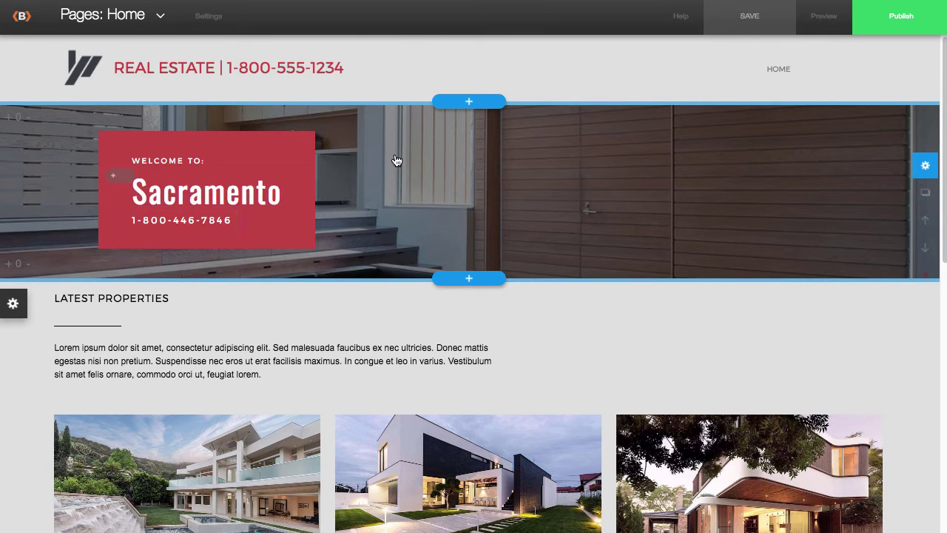
click(402, 154)
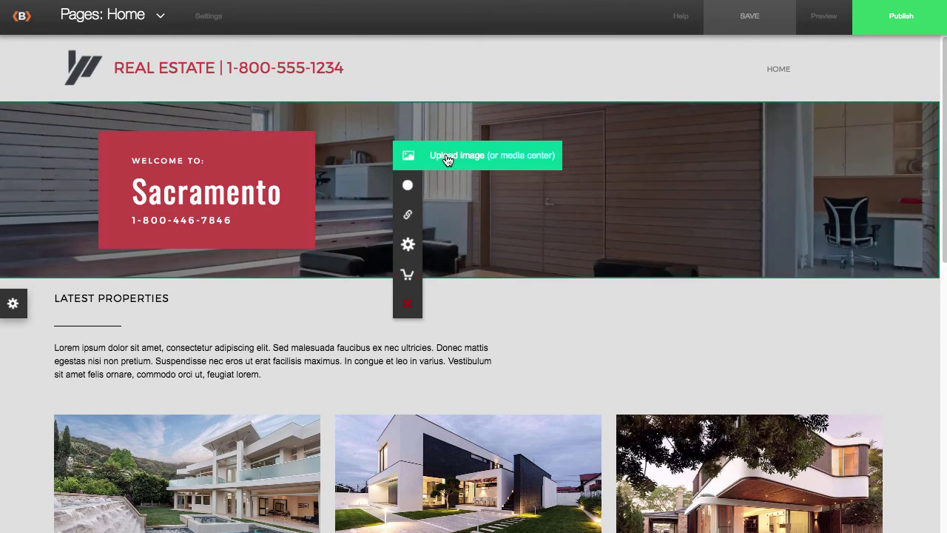
click(447, 158)
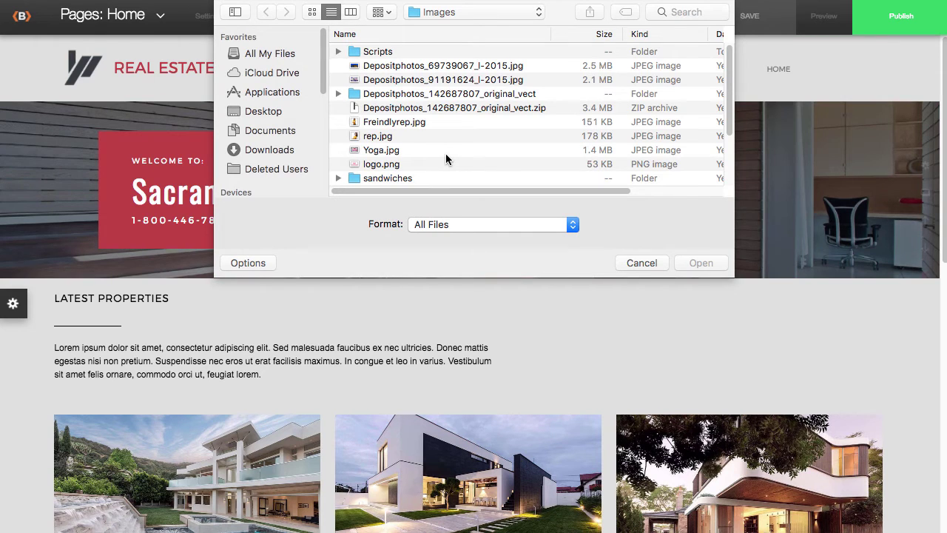
click(389, 67)
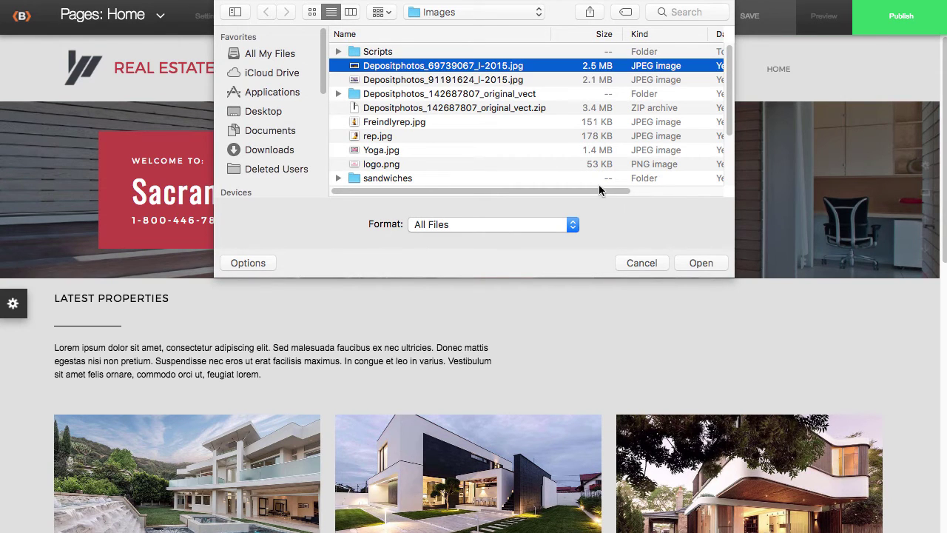
click(700, 264)
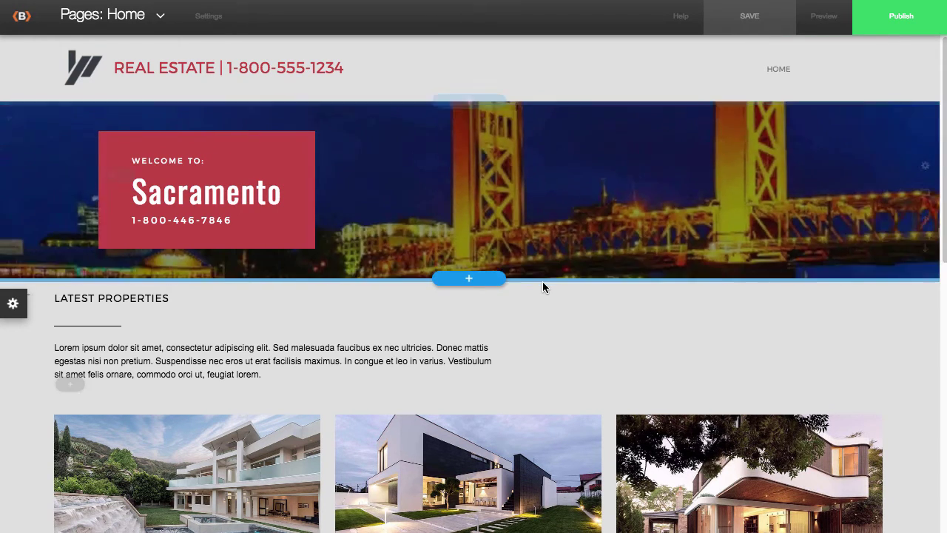
drag(528, 279, 524, 423)
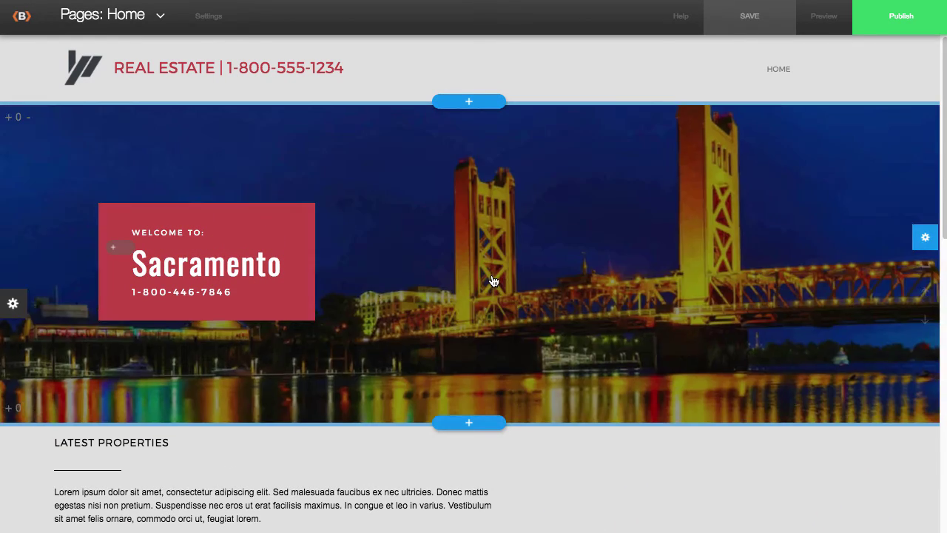
click(924, 237)
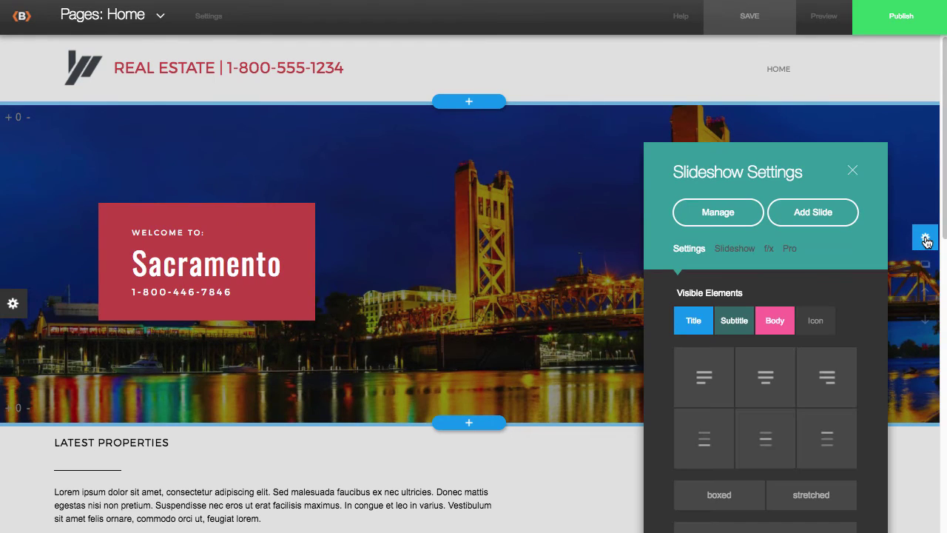
Try Pic Grow, Jump, Underline, Color Slide and Grow hover effects, then set hover to Clear
click(770, 251)
click(748, 296)
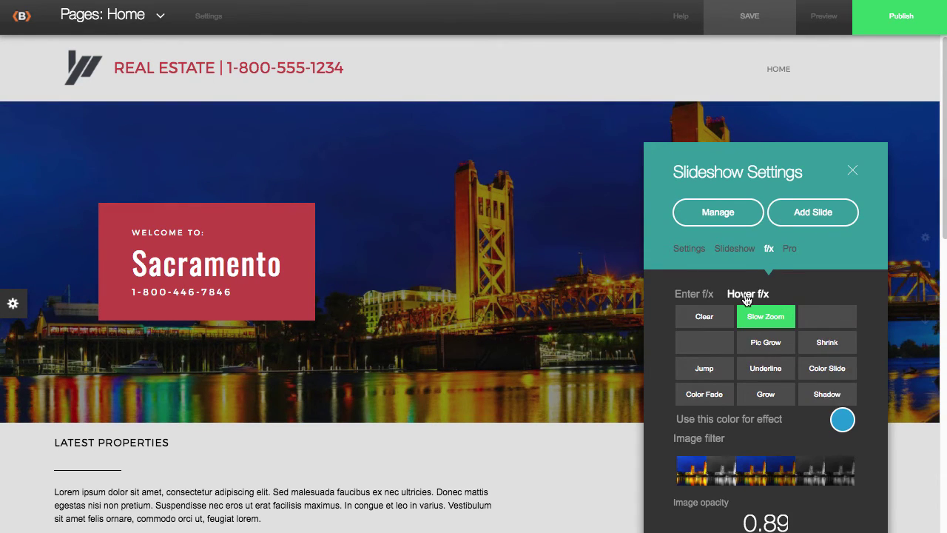
click(765, 344)
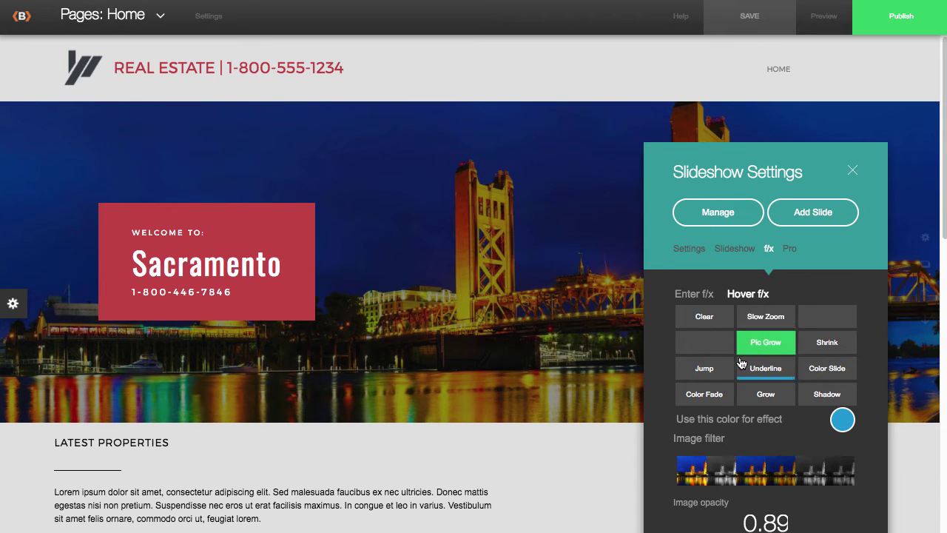
click(703, 368)
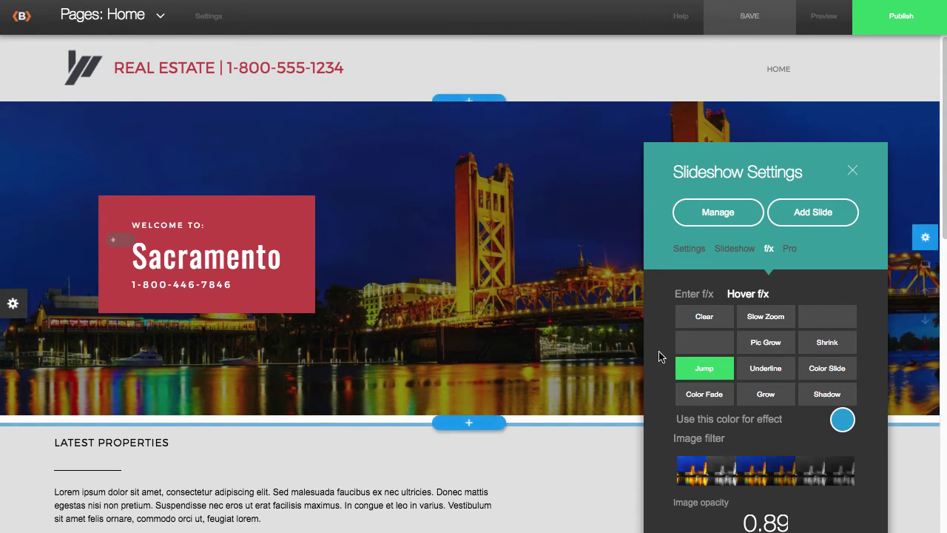
click(766, 370)
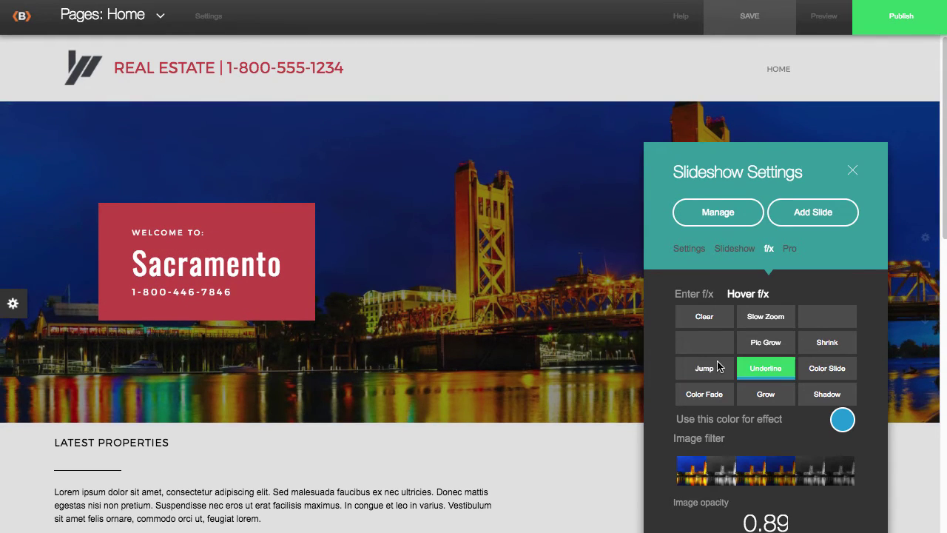
click(822, 366)
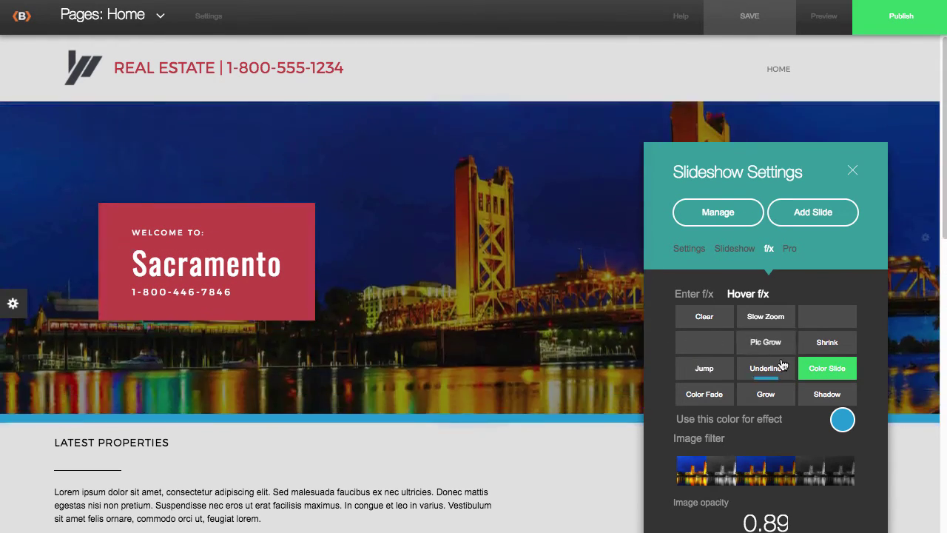
click(769, 395)
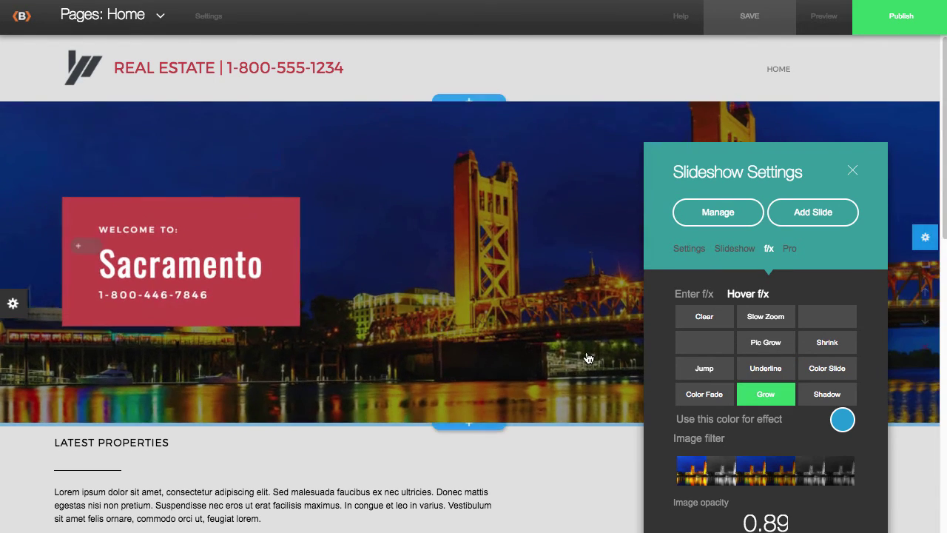
click(713, 323)
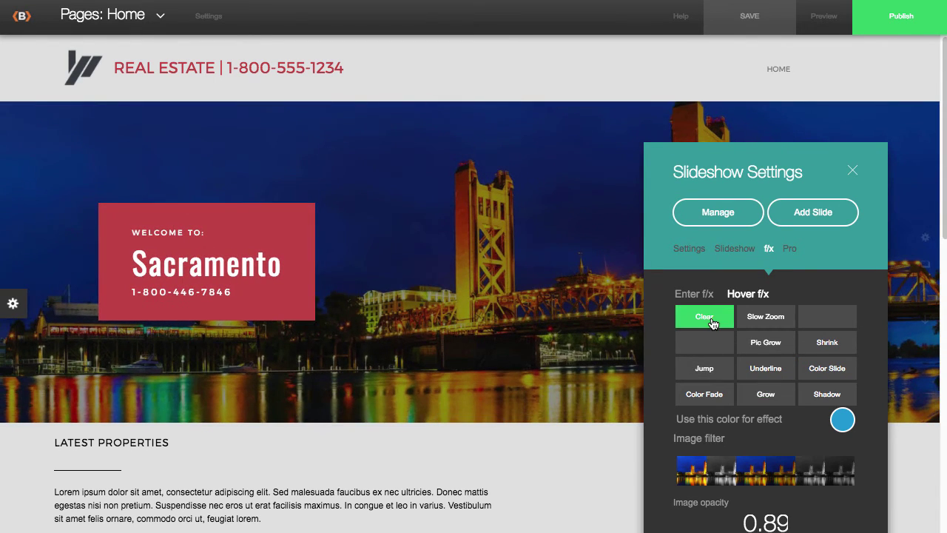
click(853, 172)
Overwrite the Lorem ipsum paragraph under Latest Properties with "Replace with your own text..."
scroll(518, 302, down, 3)
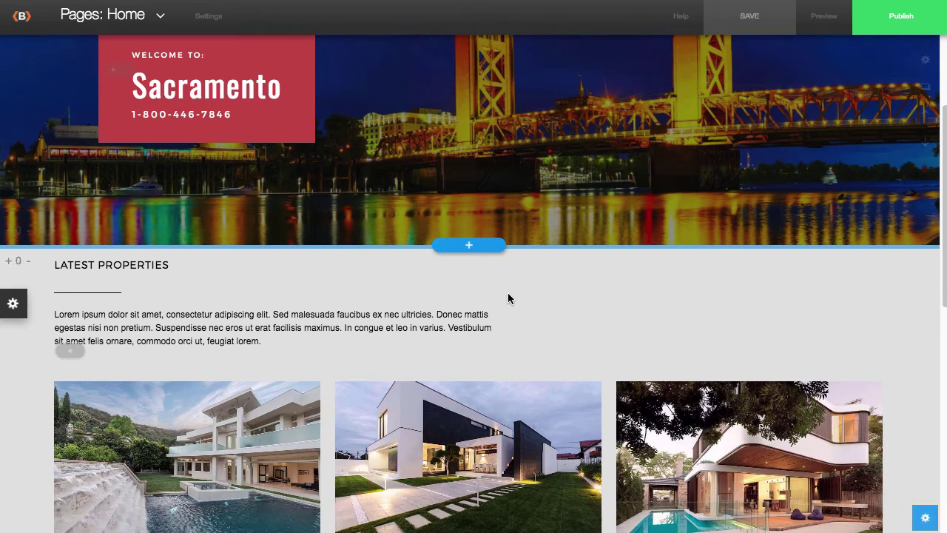
click(323, 330)
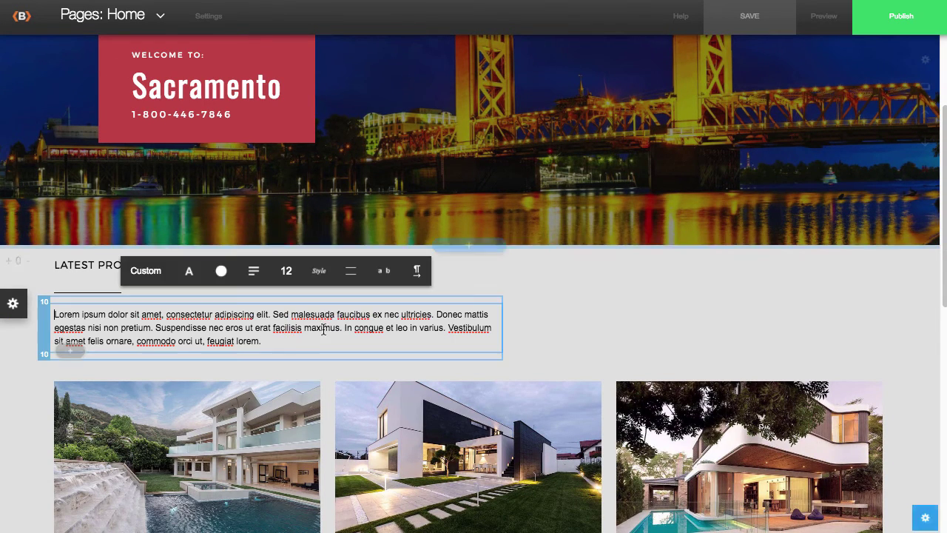
drag(287, 340, 59, 309)
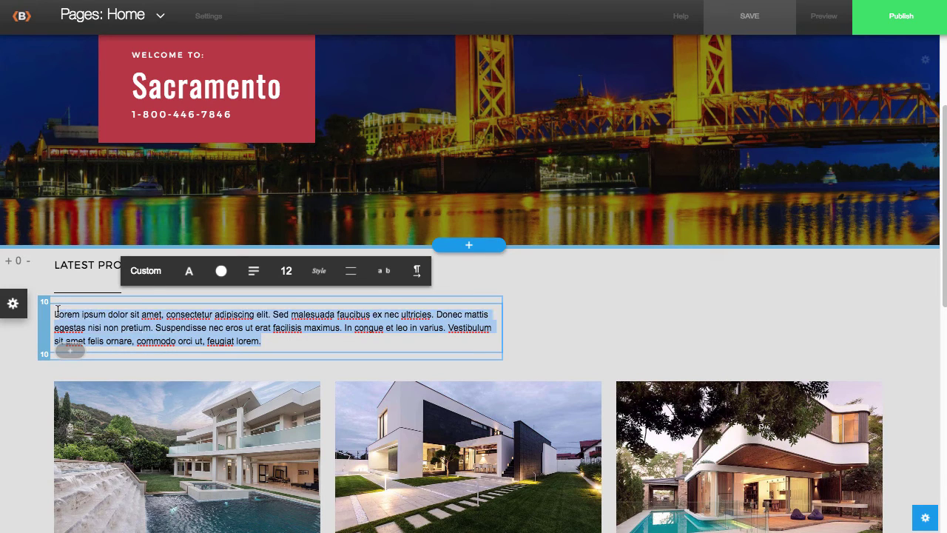
text(Replace with your own text...)
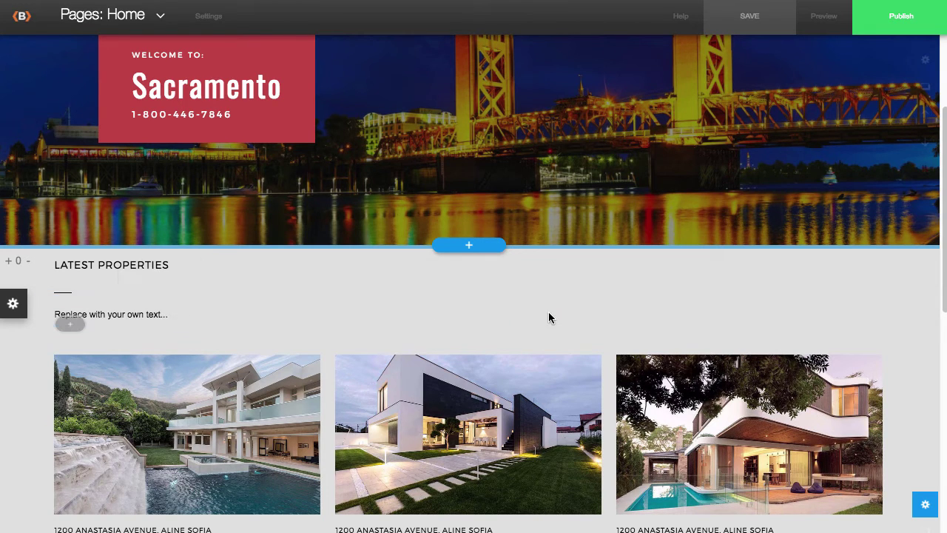
scroll(714, 296, down, 1)
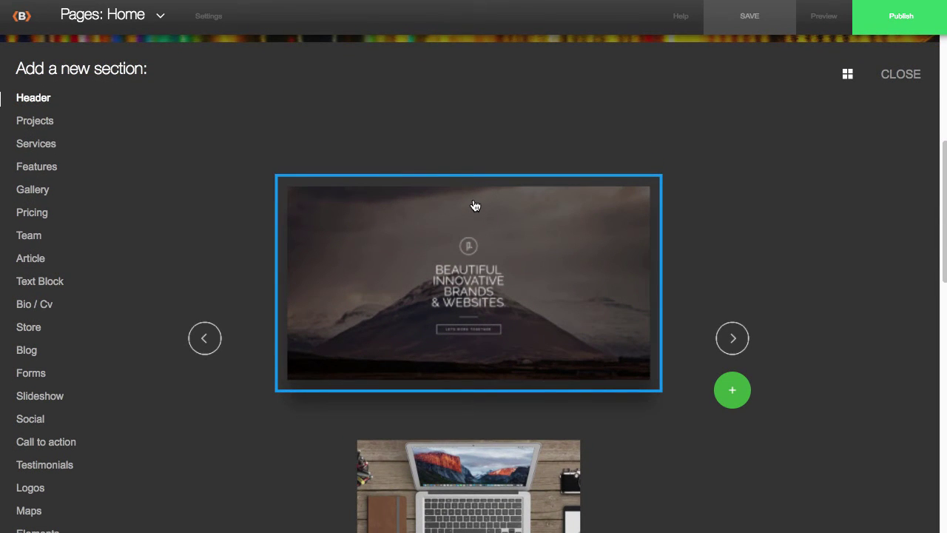
Browse the Team, Services, Bio / Cv, Forms and Logos section templates in grid view
click(849, 75)
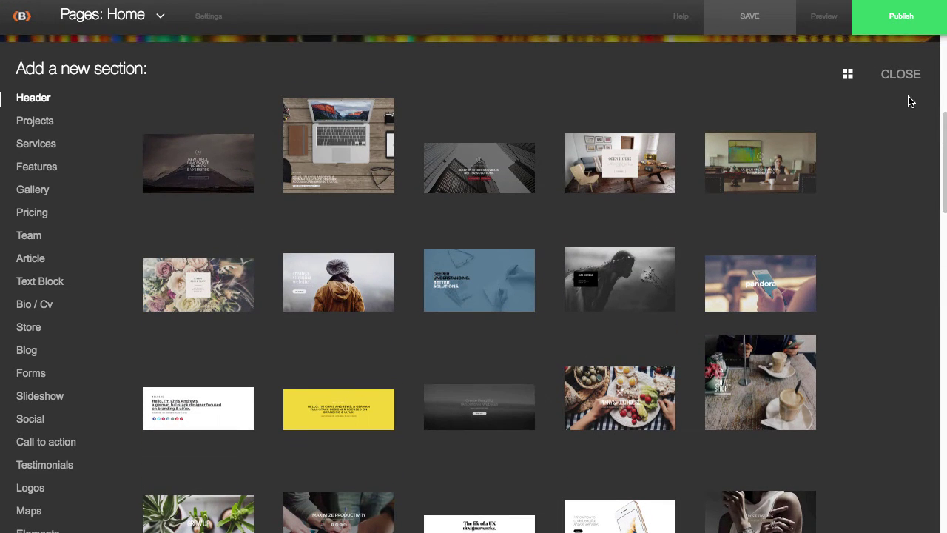
drag(941, 142, 941, 168)
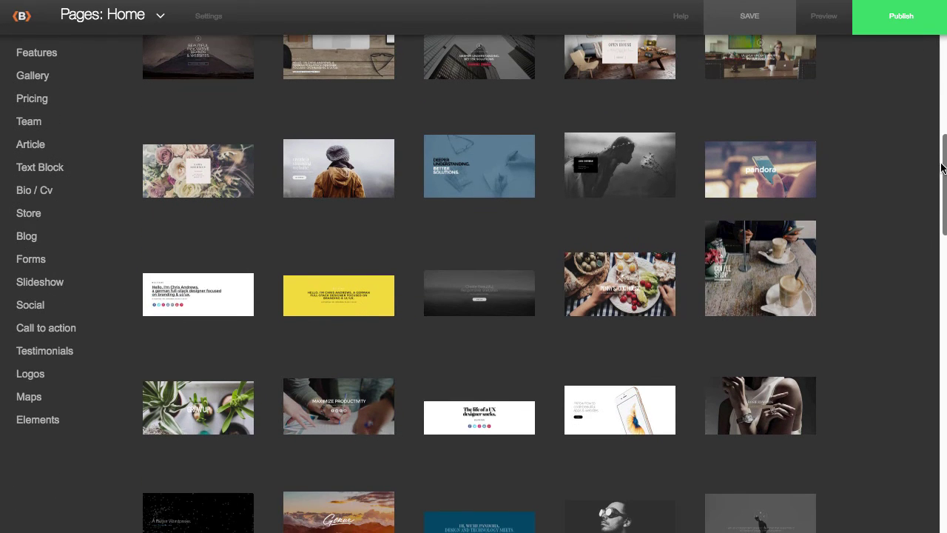
click(34, 131)
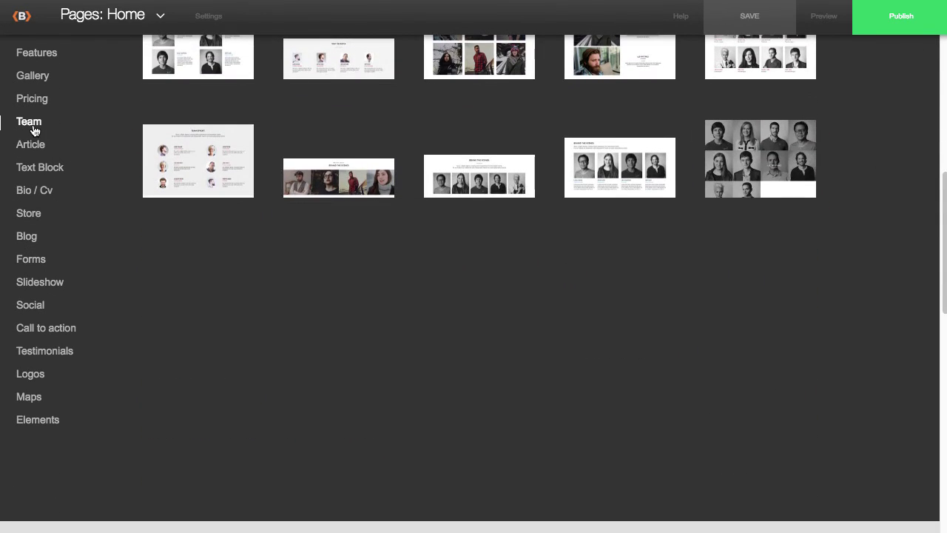
scroll(74, 134, up, 3)
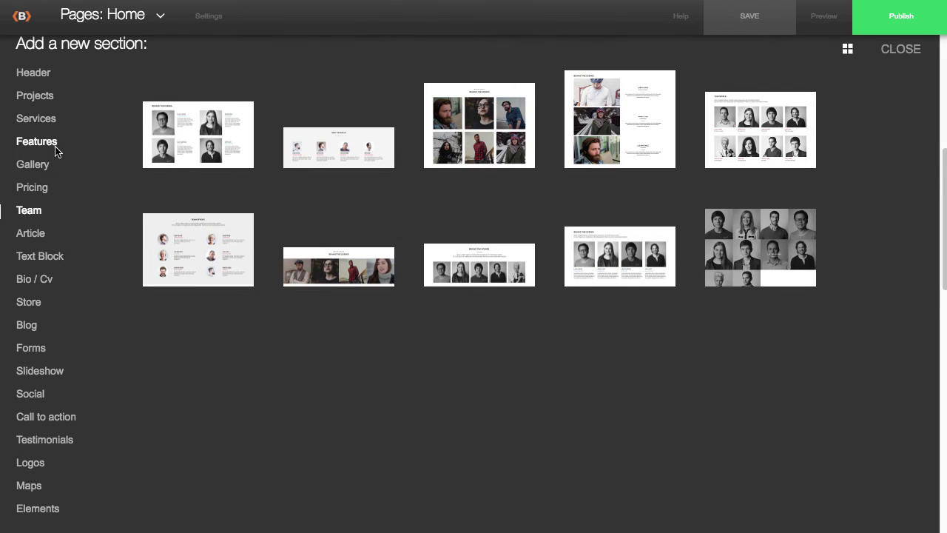
click(47, 129)
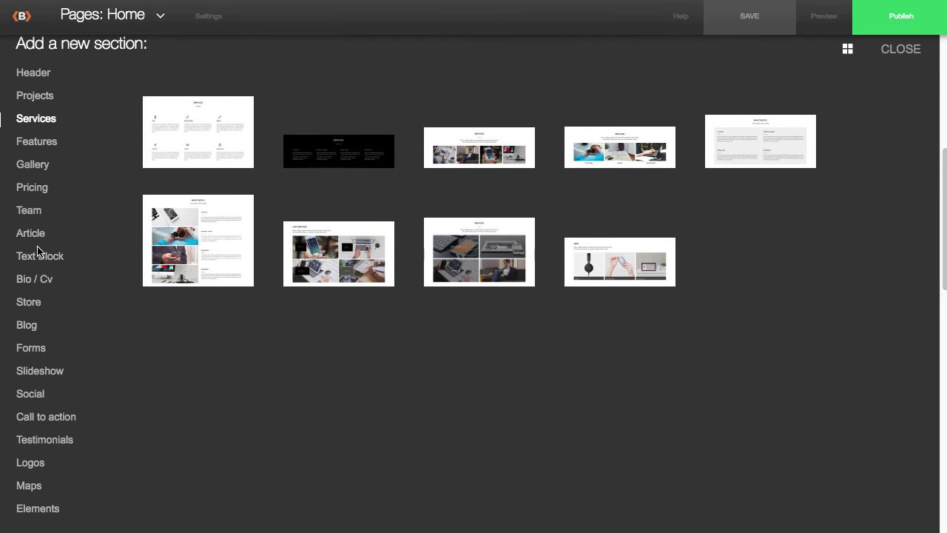
click(33, 215)
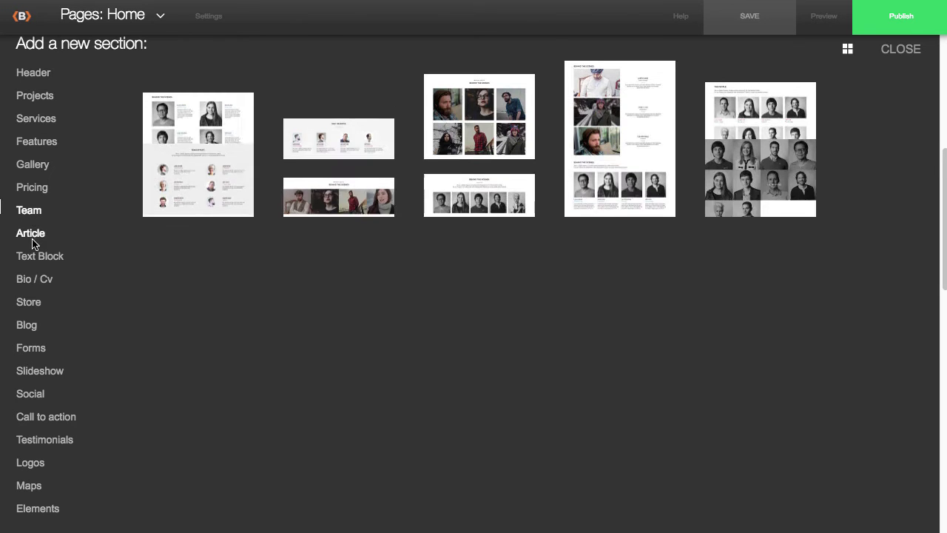
click(33, 285)
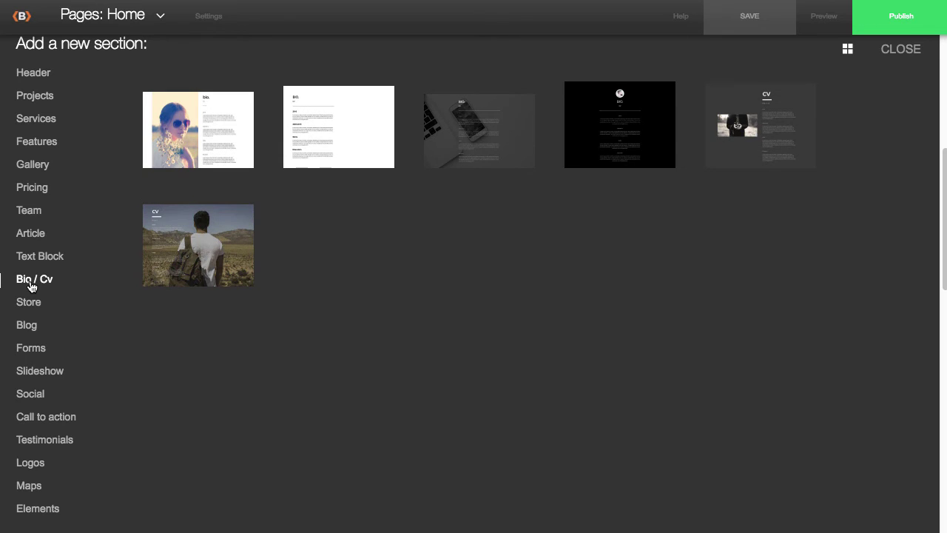
click(34, 355)
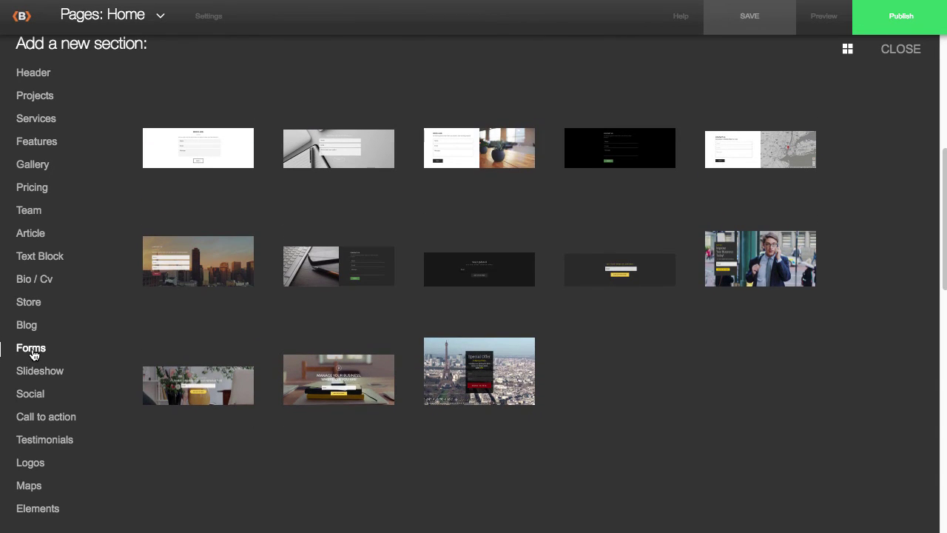
click(37, 464)
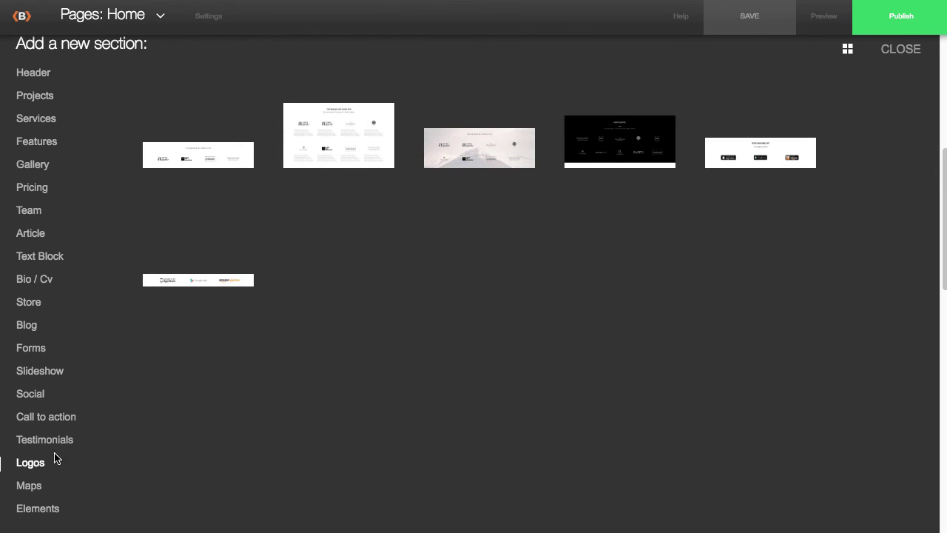
Page through enlarged Logos templates to the "Now available at" block, then close the library
click(849, 50)
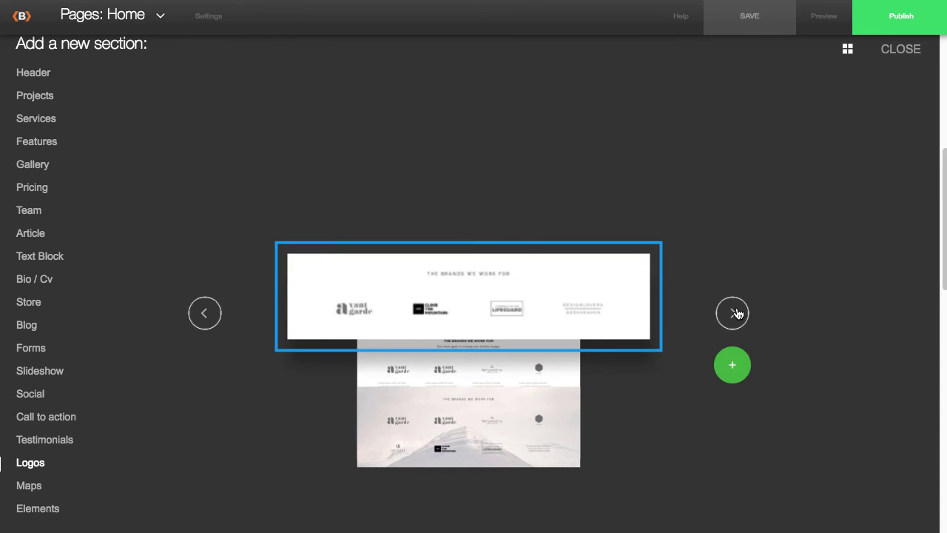
click(735, 313)
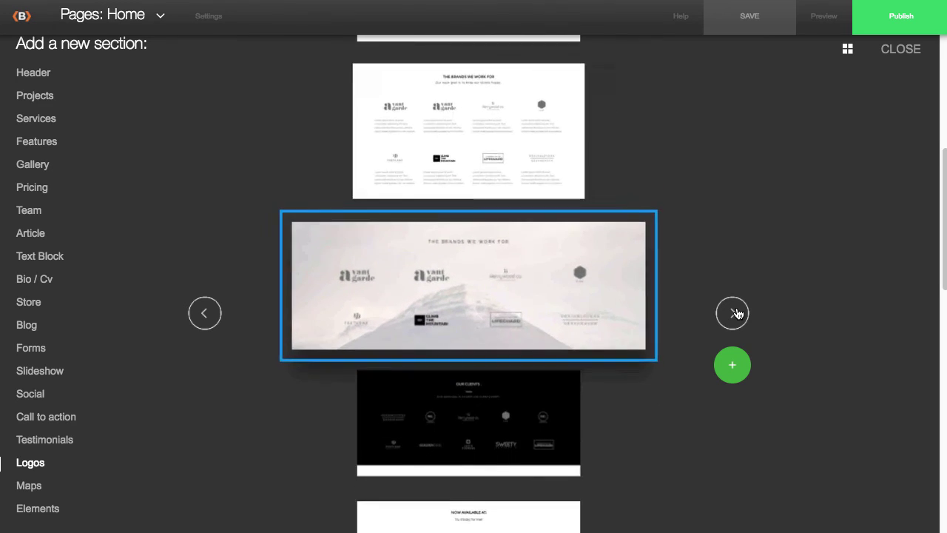
click(734, 313)
click(737, 313)
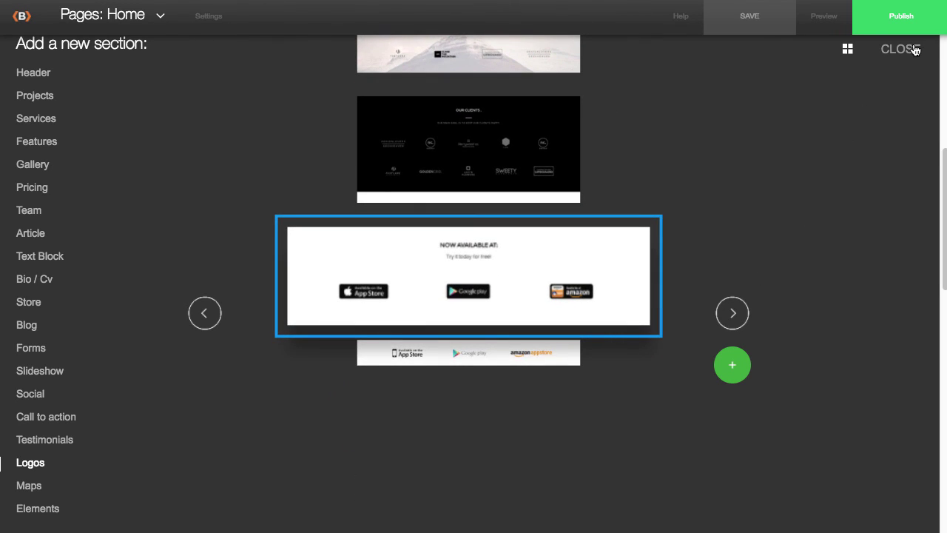
click(916, 50)
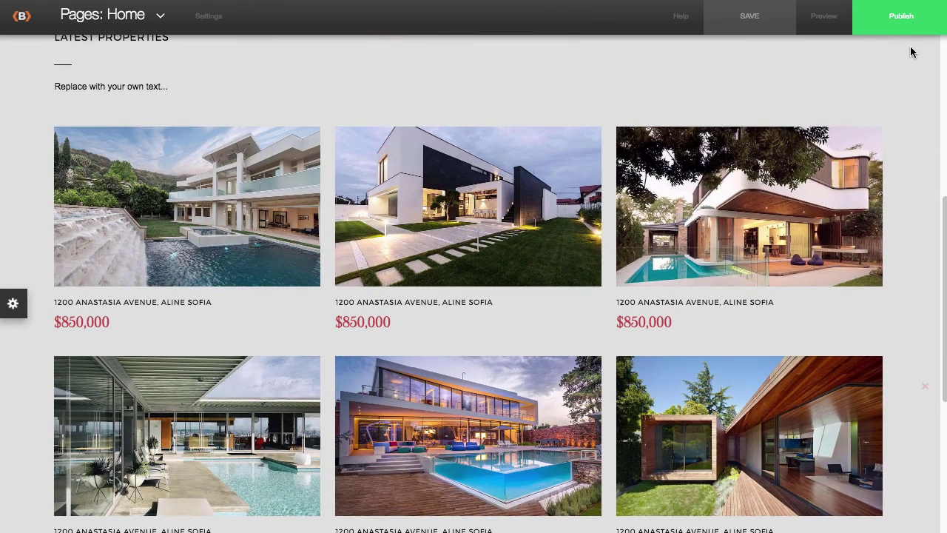